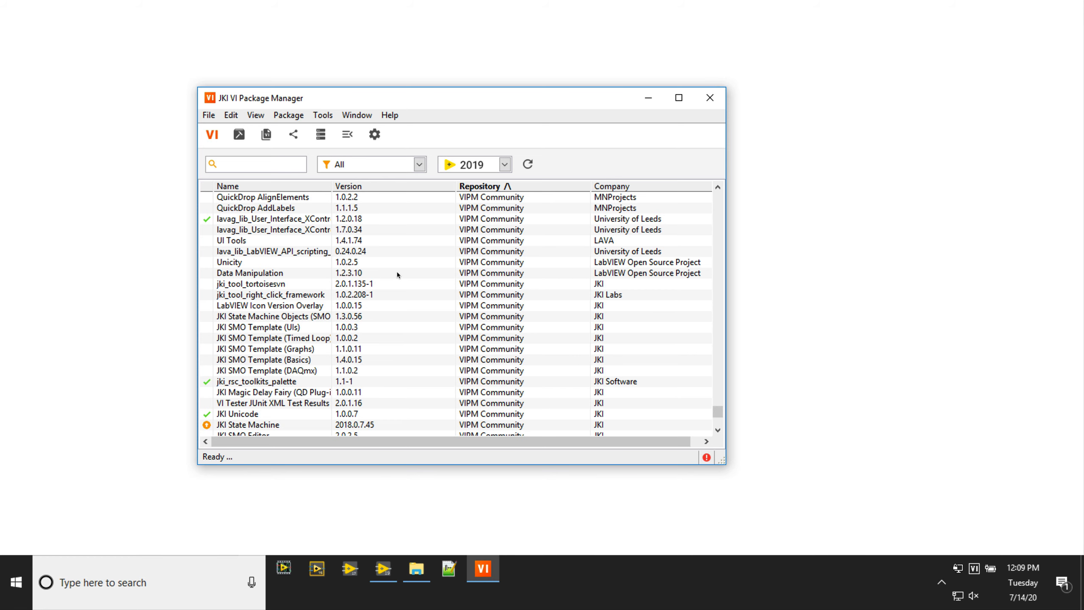
- Open the Repository Manager and accept the prompt to specify a repository folder location
scroll(396, 274, up, 18)
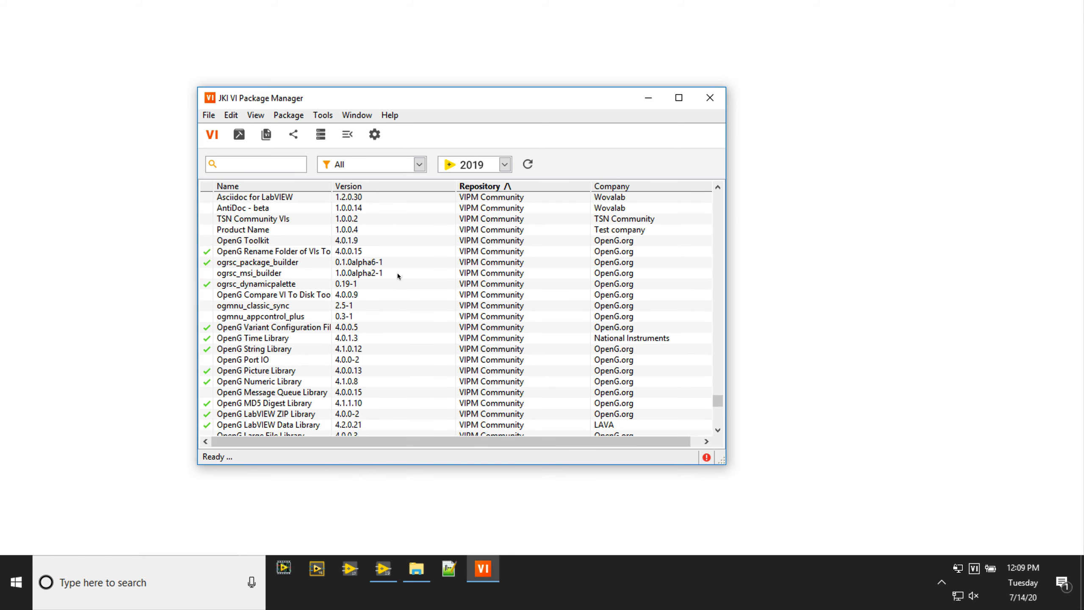
scroll(397, 274, up, 2)
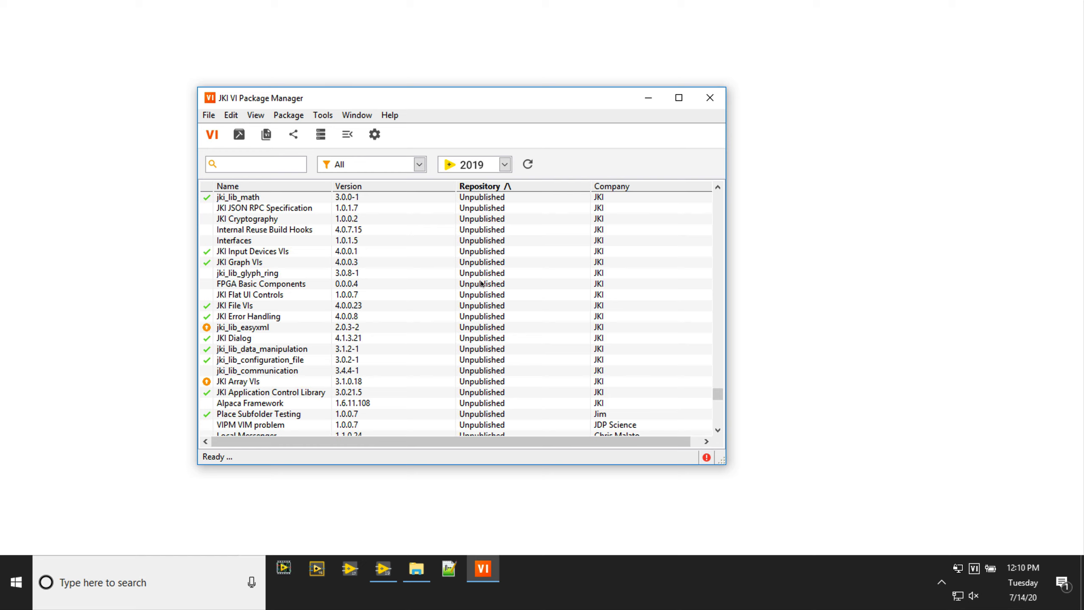
click(325, 142)
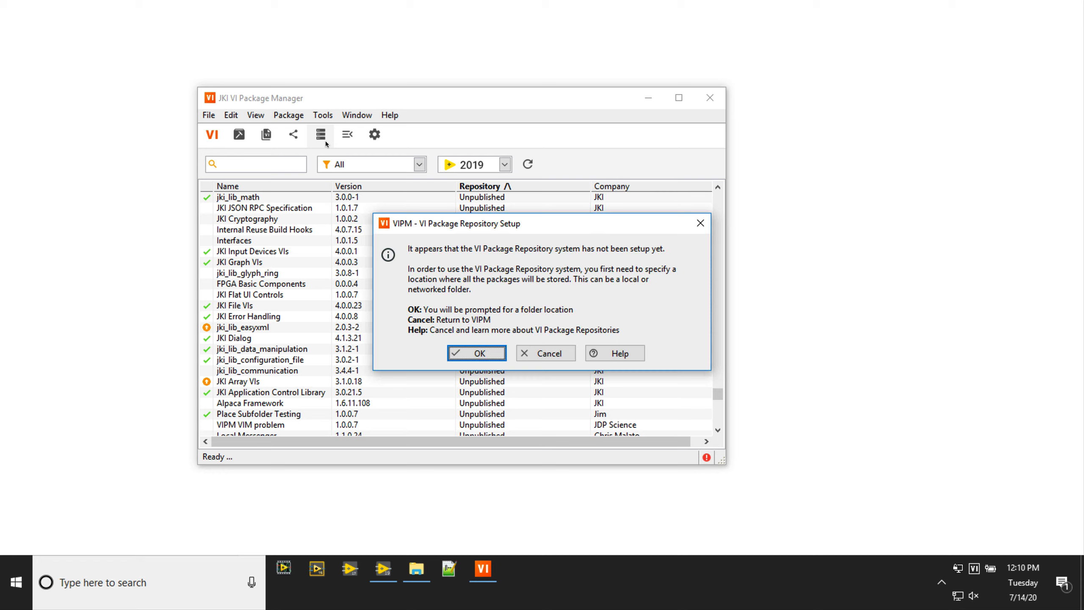
click(472, 358)
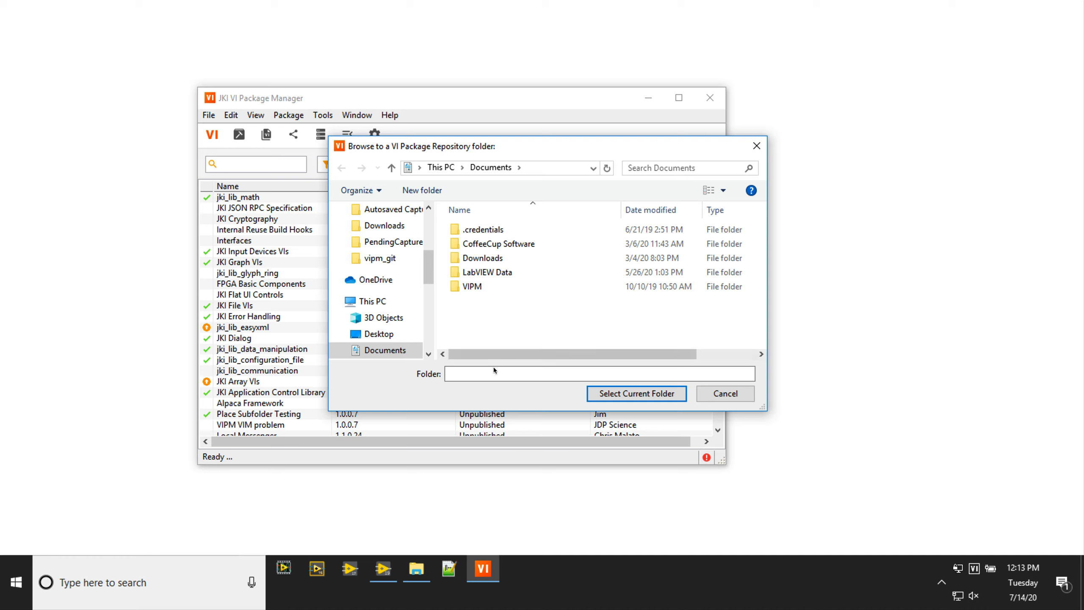
- Browse to the \\Mac network share and open its Home folder
click(493, 367)
text(\\Mac)
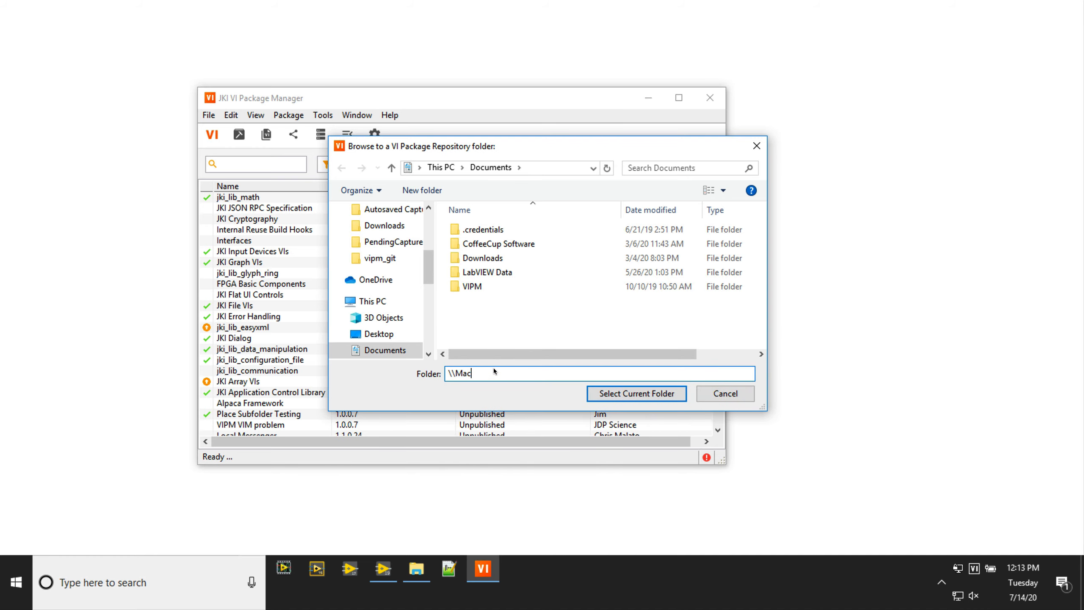
key(Return)
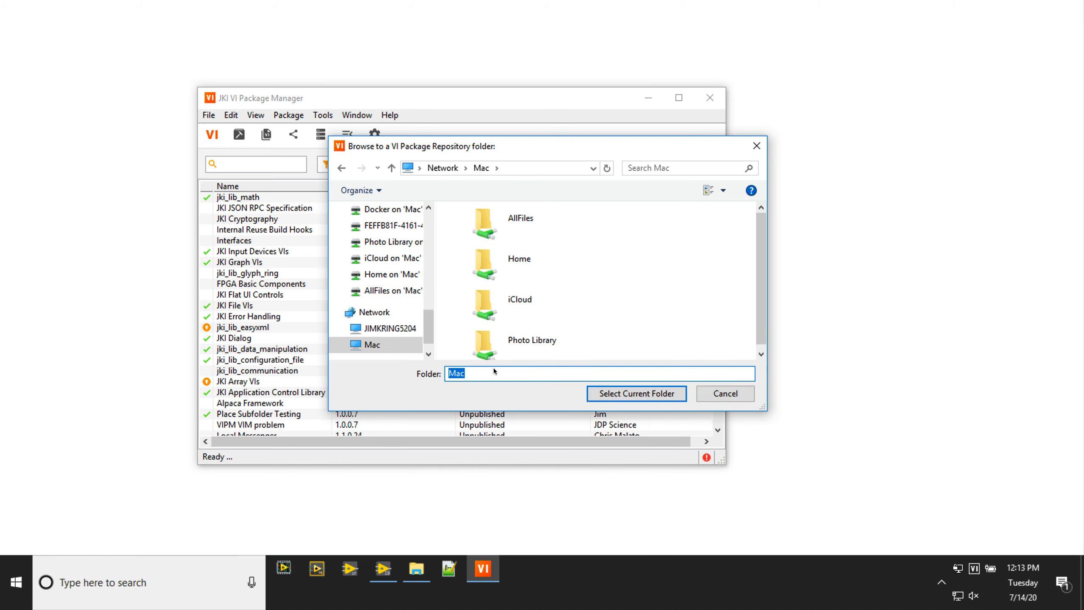
double_click(491, 275)
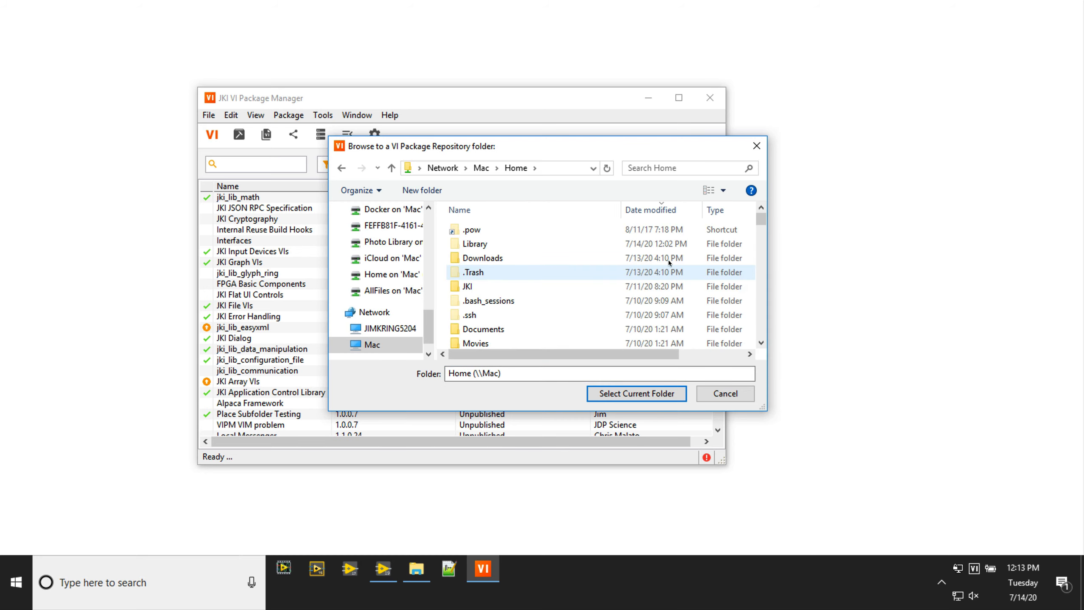
- Create a new folder named MyRepository inside Home and open it
click(411, 191)
text(M)
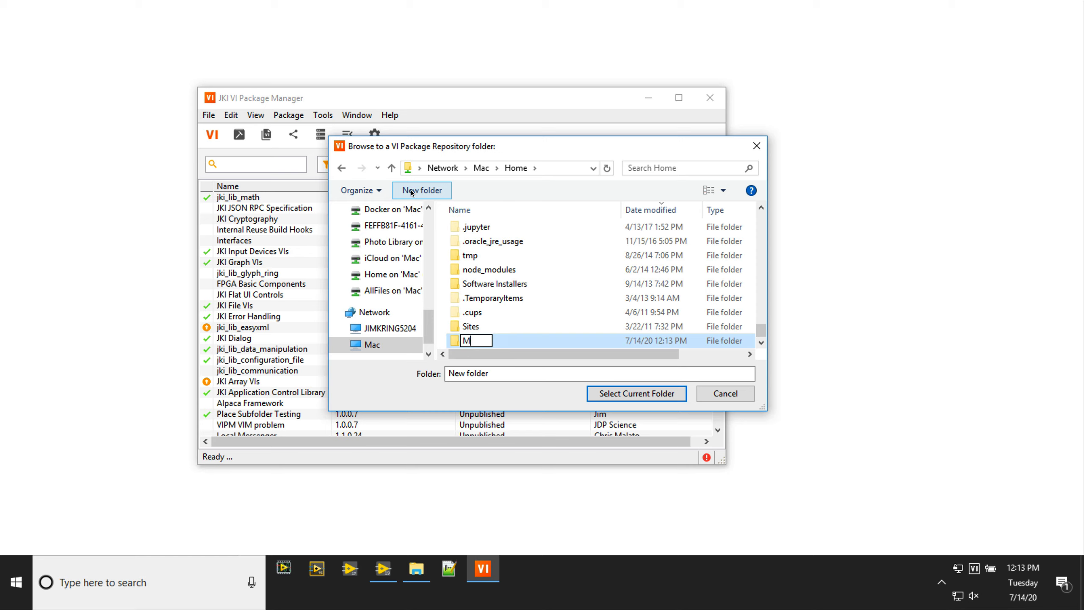
text(yRepository)
key(Return)
double_click(463, 341)
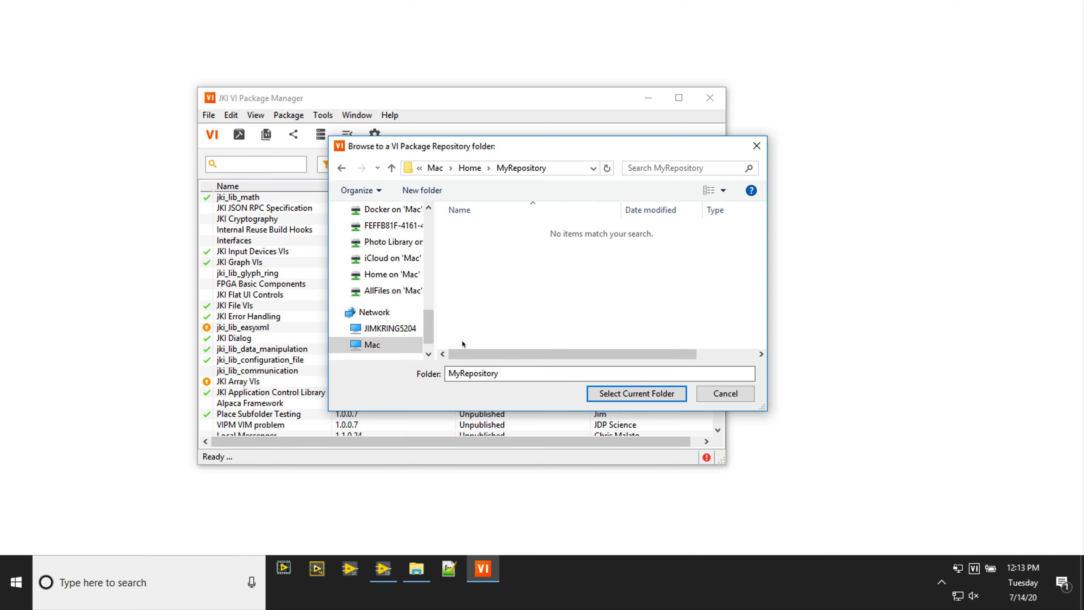
- Select MyRepository as the repository folder and name the repository My Team Repository
click(608, 396)
text(My T)
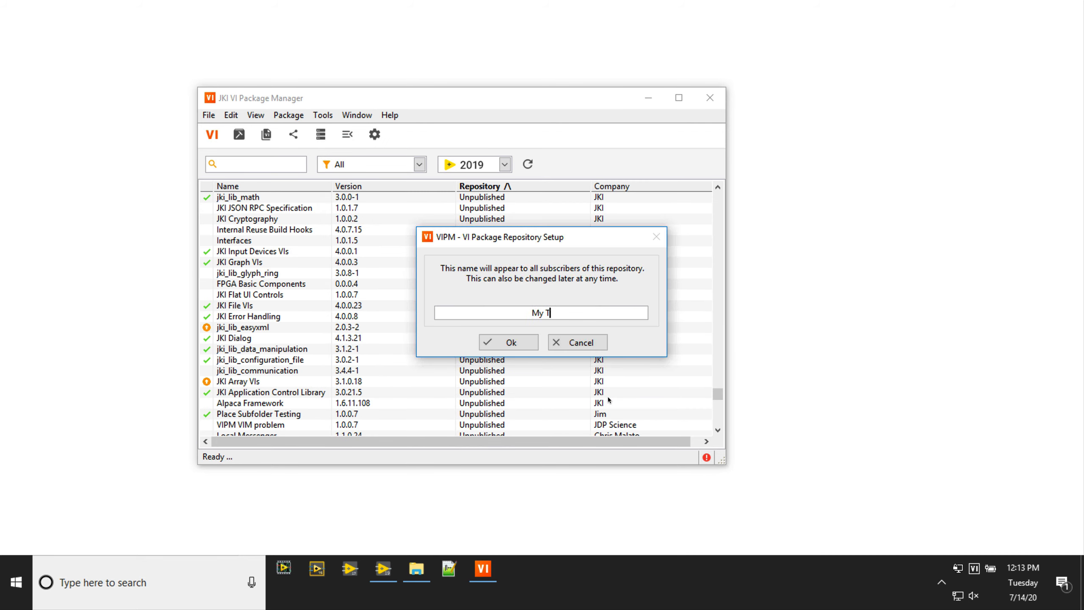
text(eam Repository)
click(497, 344)
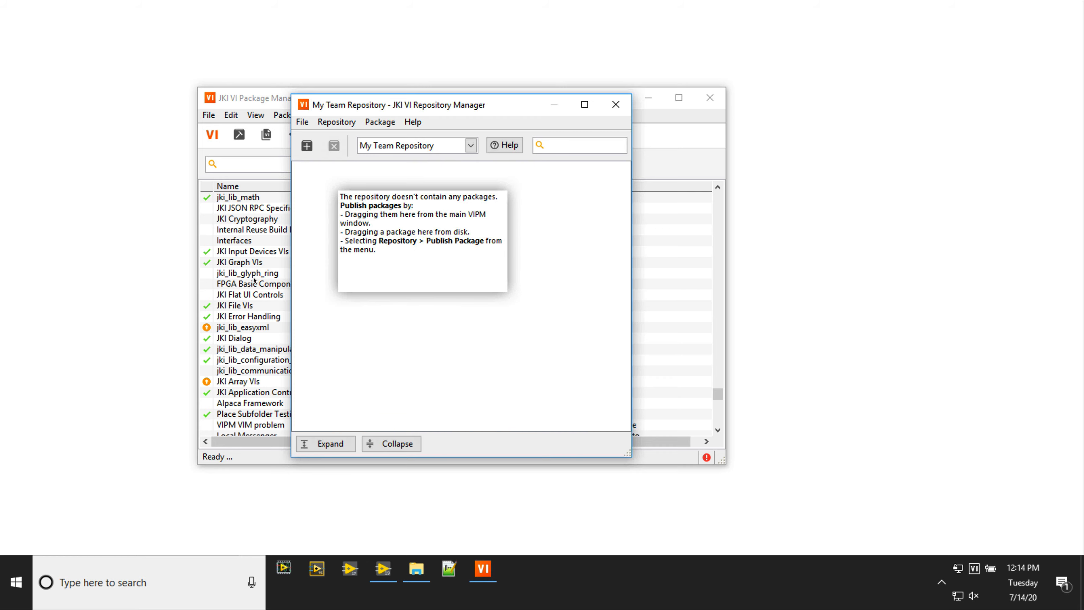
- Arrange both windows side by side and publish the JKI File VIs package into My Team Repository
drag(394, 108, 753, 102)
drag(529, 98, 446, 97)
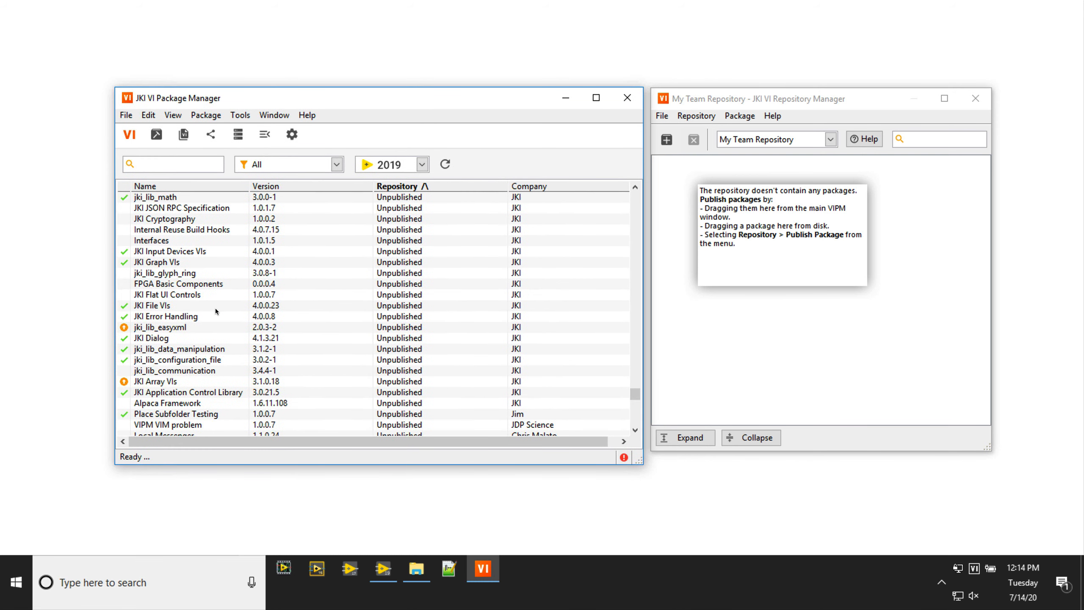
click(182, 307)
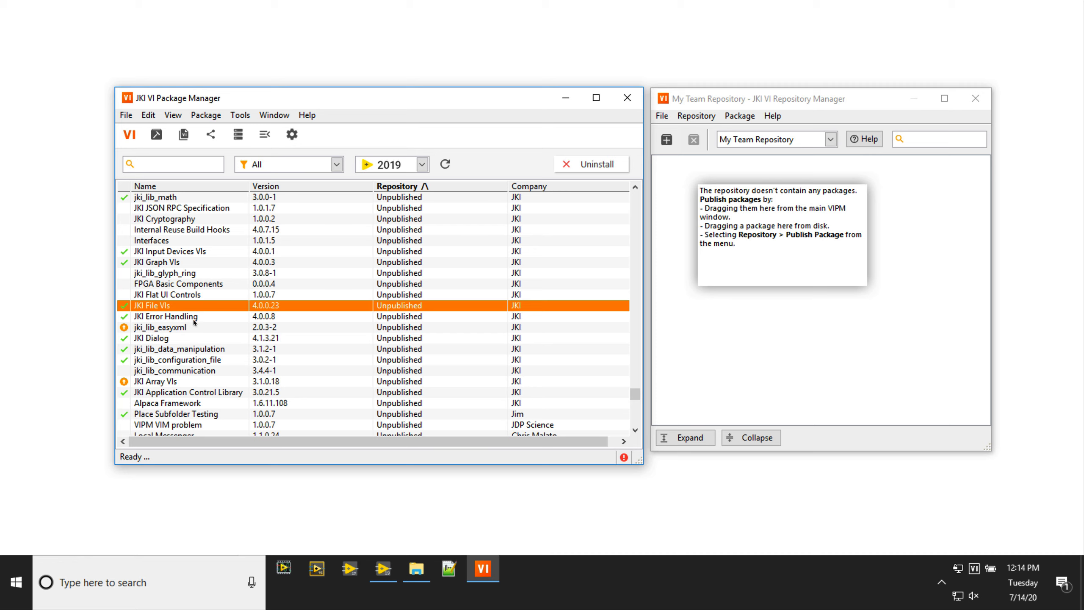
drag(733, 305, 733, 306)
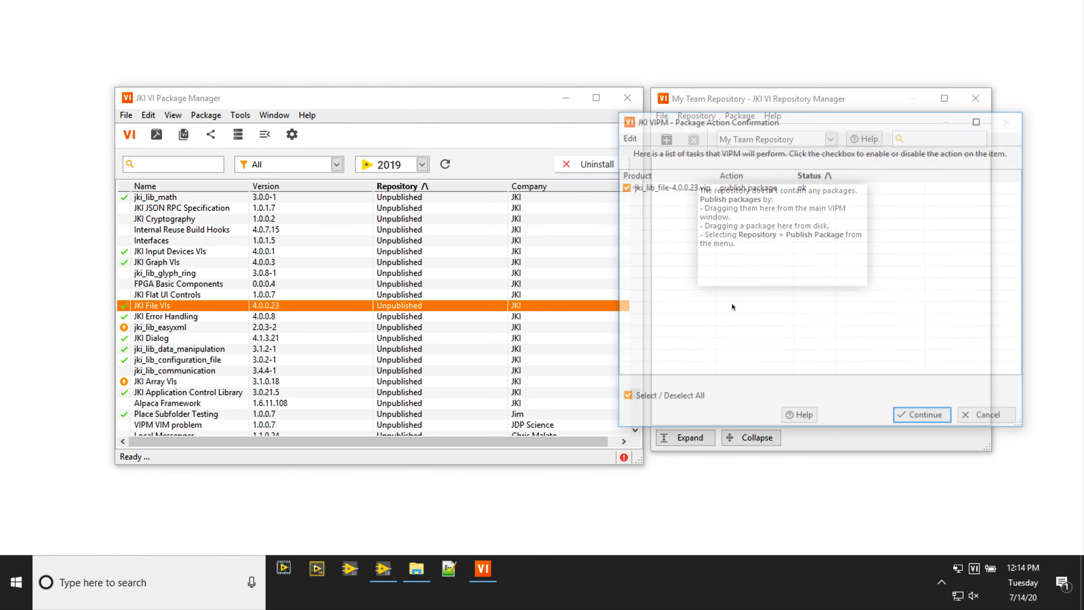
click(922, 420)
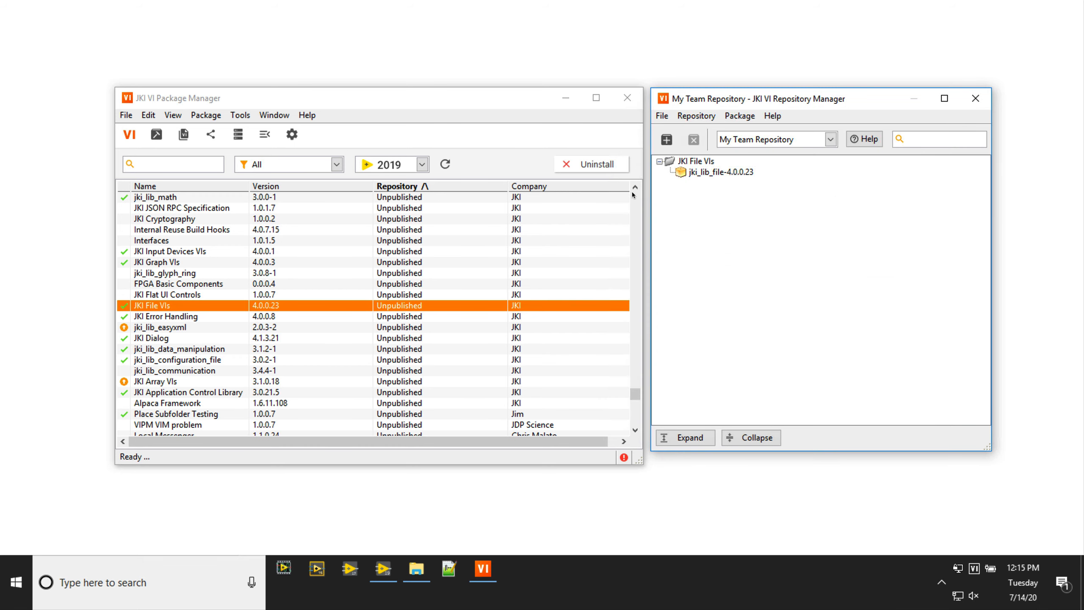
- Publish the JKI Error Handling package into the repository by dragging it across
click(143, 318)
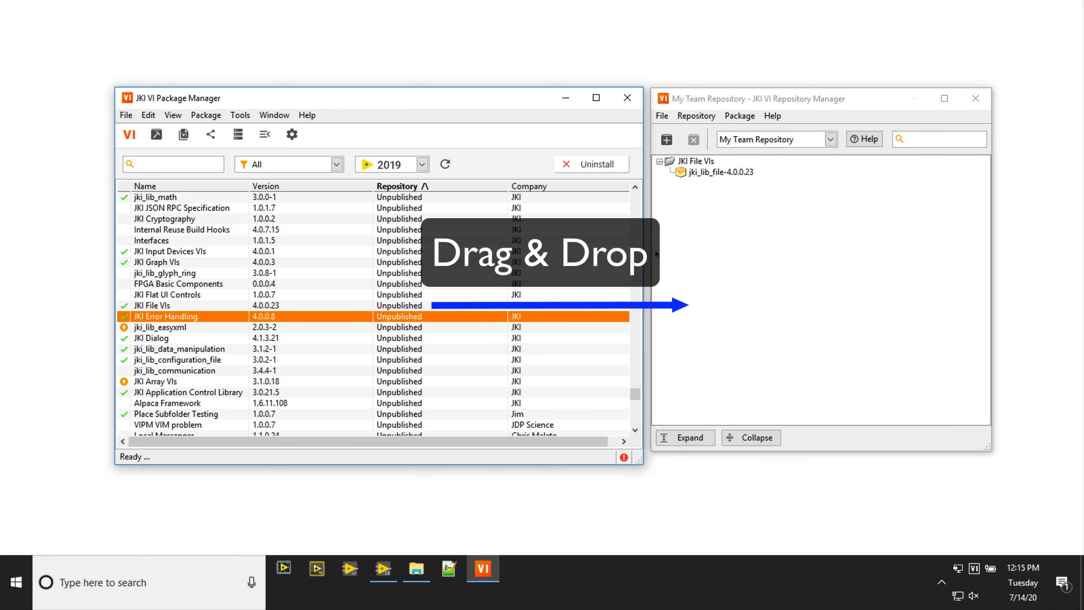
drag(629, 264, 702, 225)
click(921, 418)
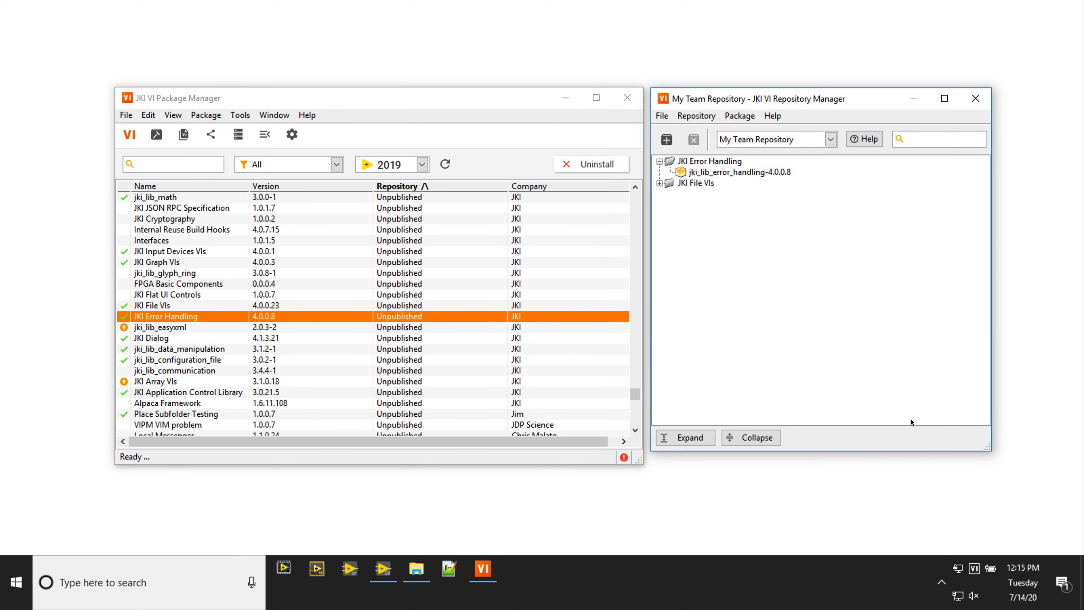
- Publish the JKI Dialog package through its context menu, then close the Repository Manager
right_click(154, 338)
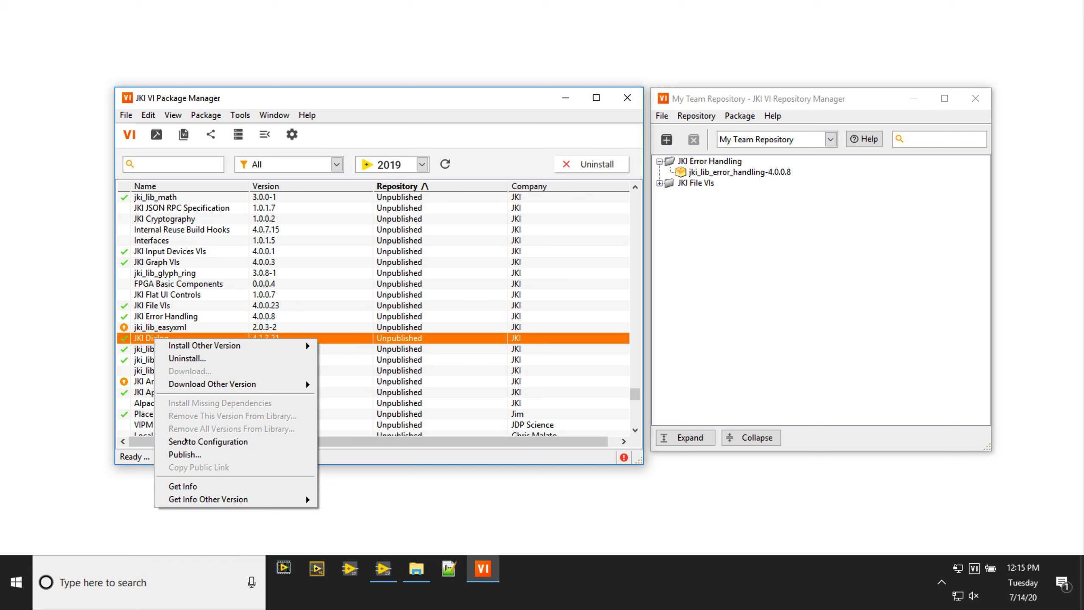
click(187, 454)
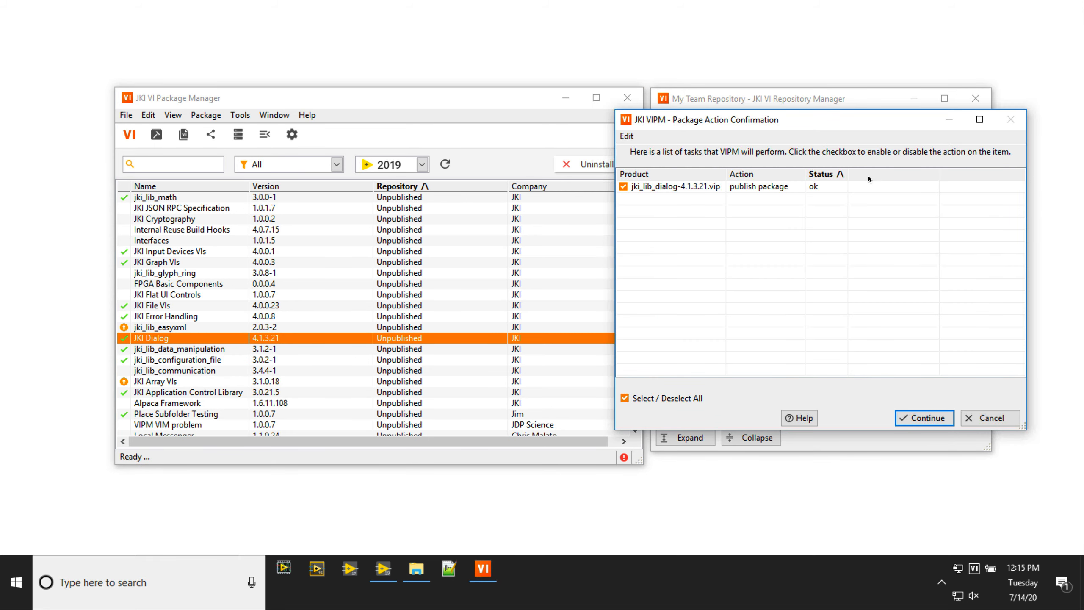
click(926, 419)
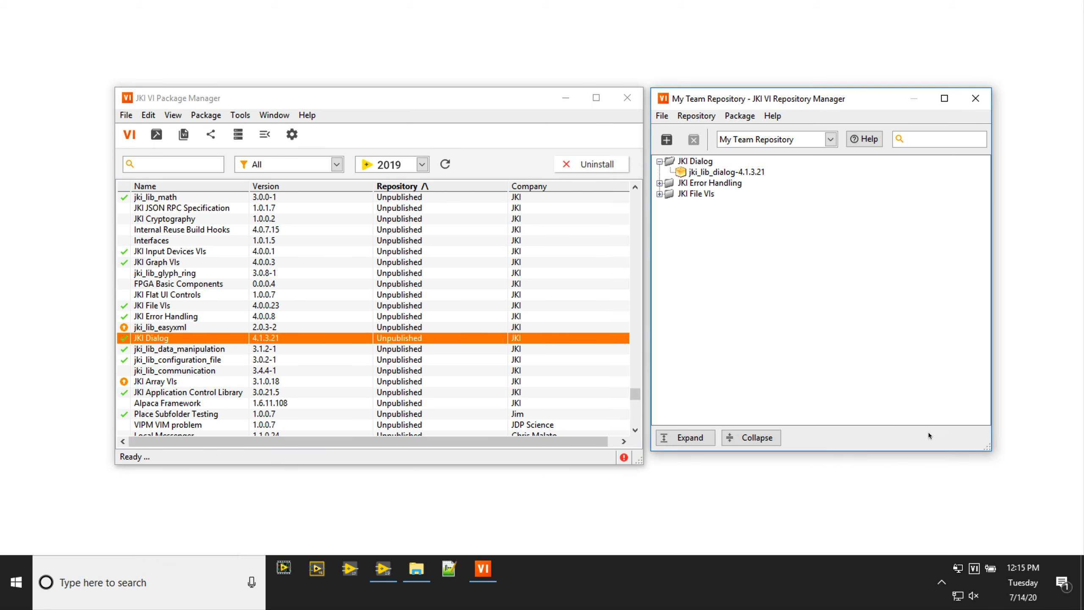
click(976, 99)
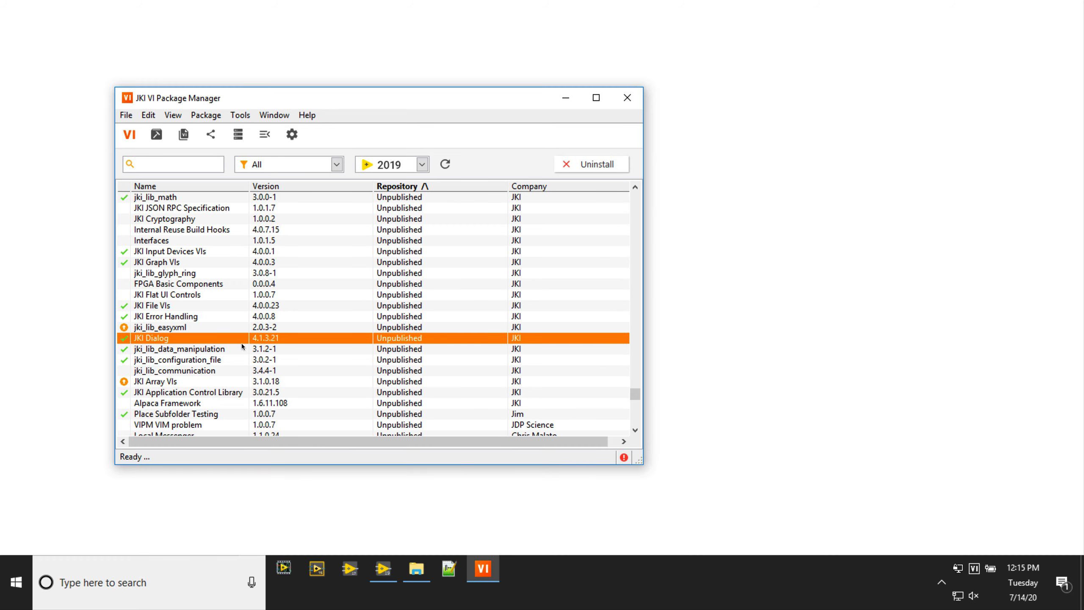
- Publish the JKI Array VIs package to the repository via its context menu
right_click(156, 384)
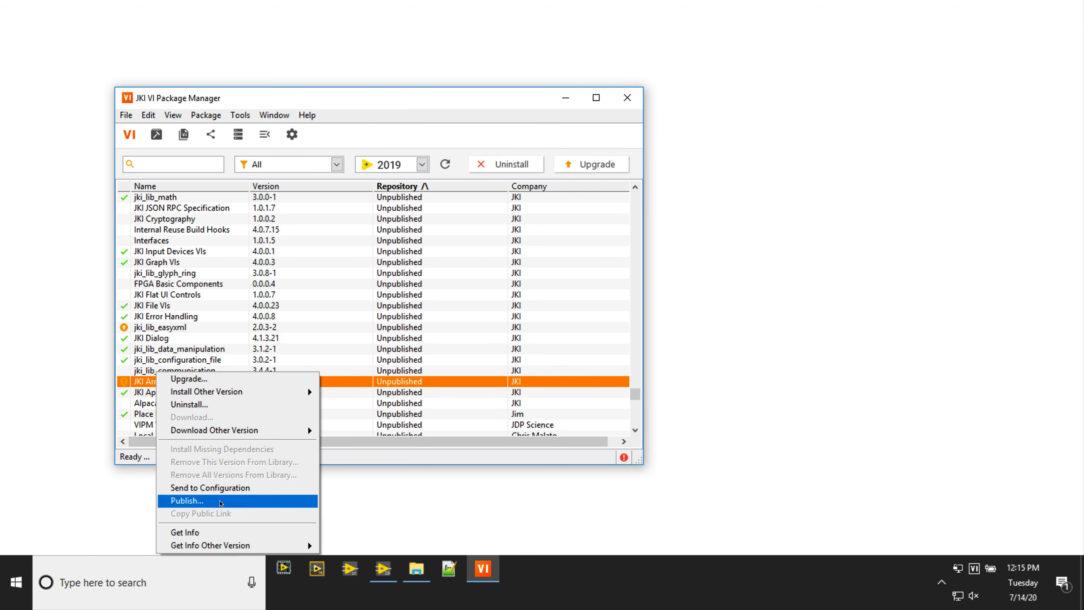
click(219, 500)
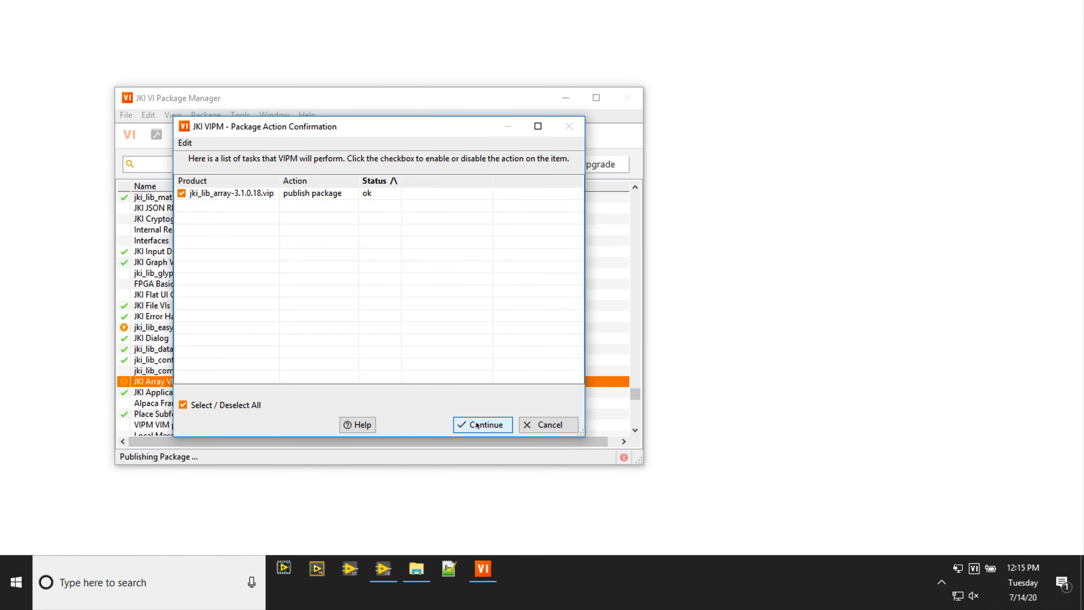
click(475, 423)
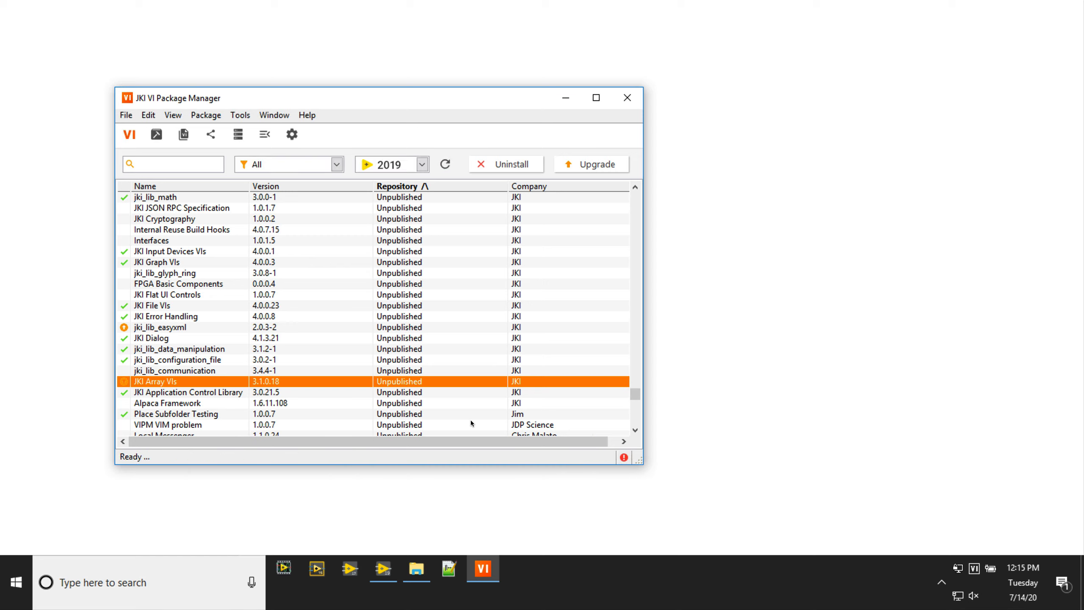
- Open the Repository Manager and examine the options available for the published JKI Array VIs package
click(239, 137)
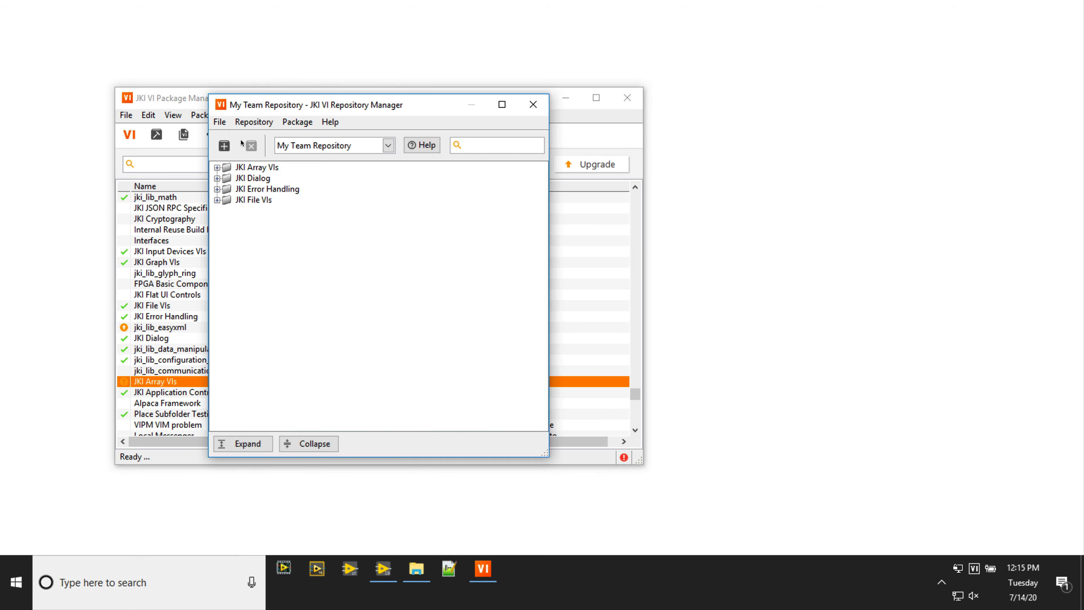
click(217, 167)
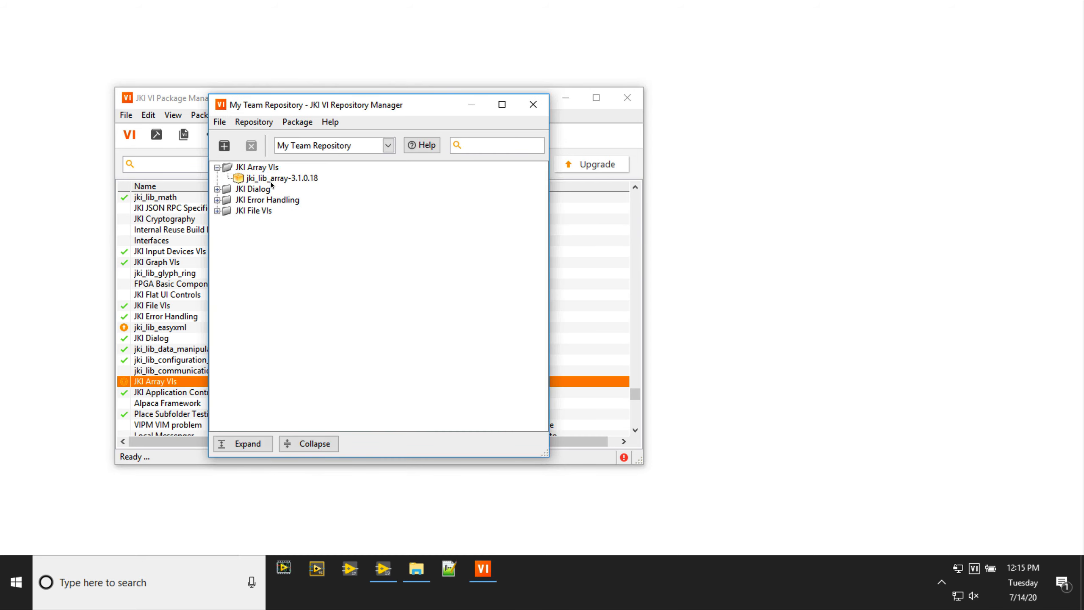
right_click(272, 179)
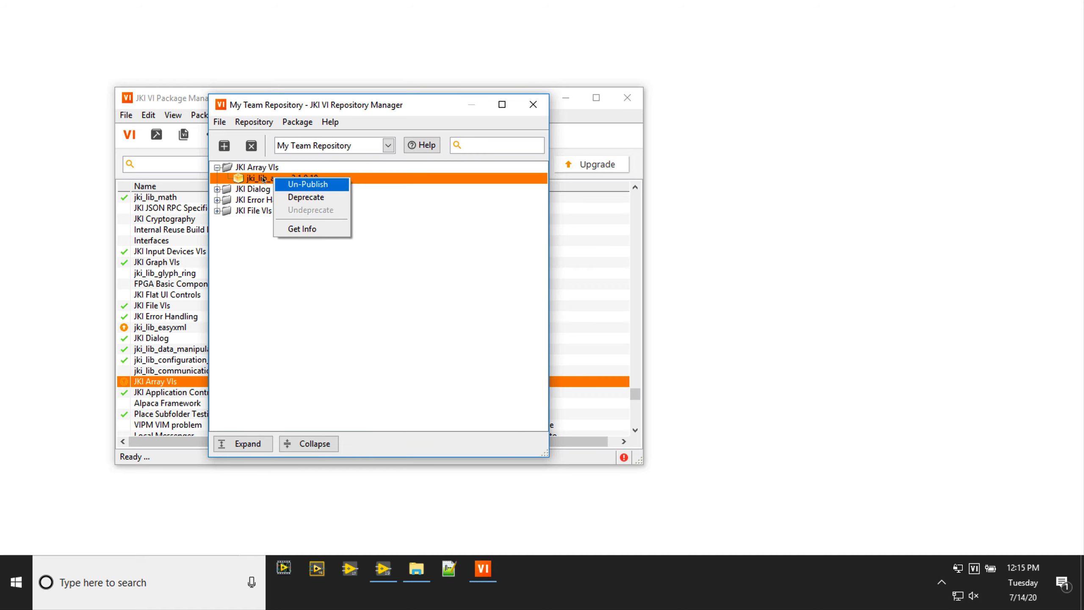
click(254, 230)
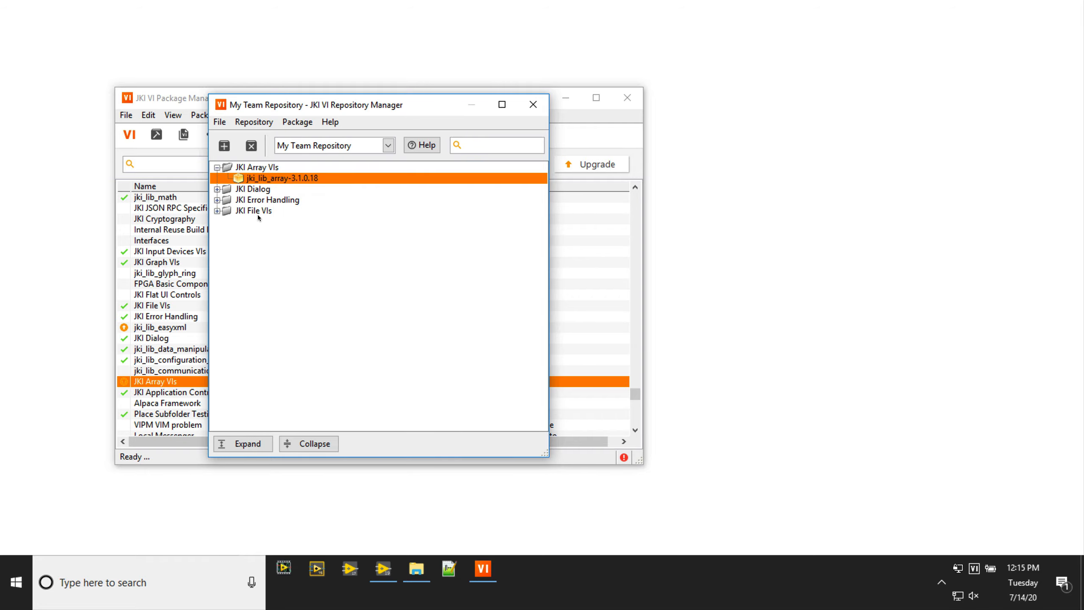
click(533, 104)
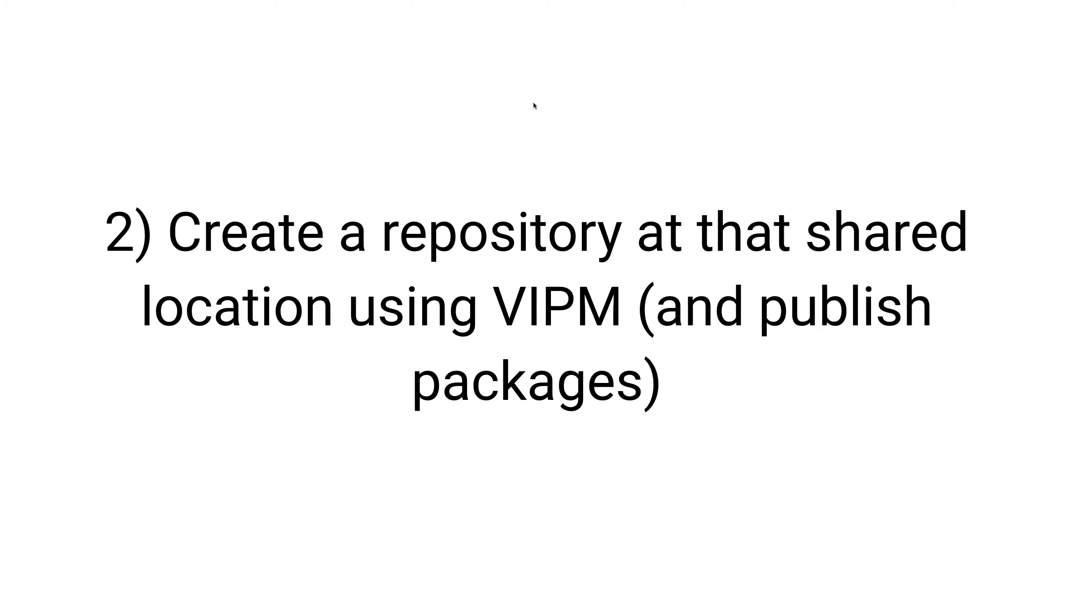
key(Right)
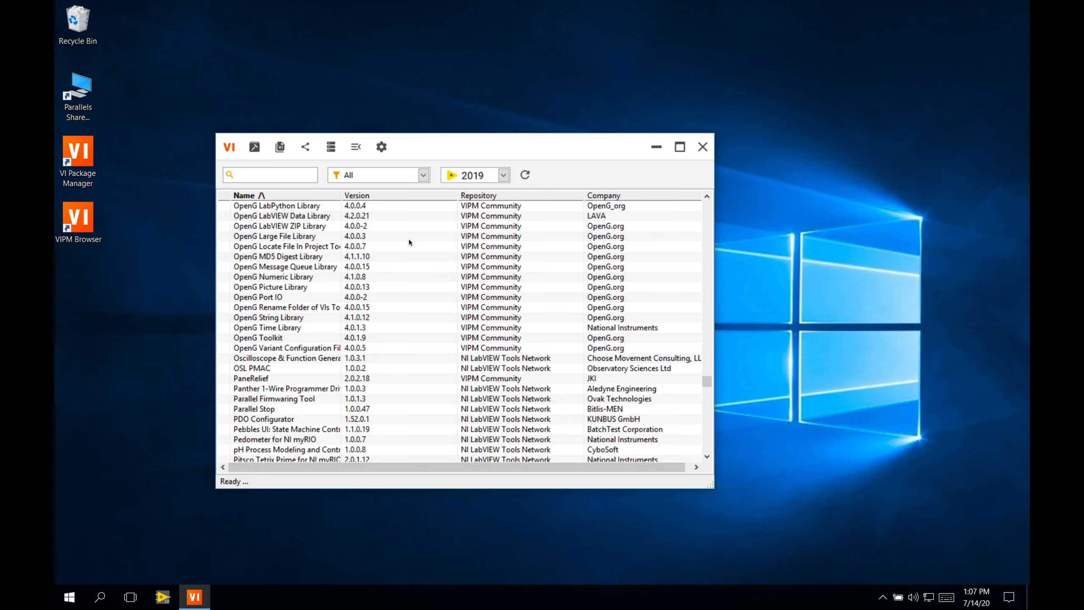
- Open the Network options and start adding a new repository subscription by browsing for its file
click(382, 154)
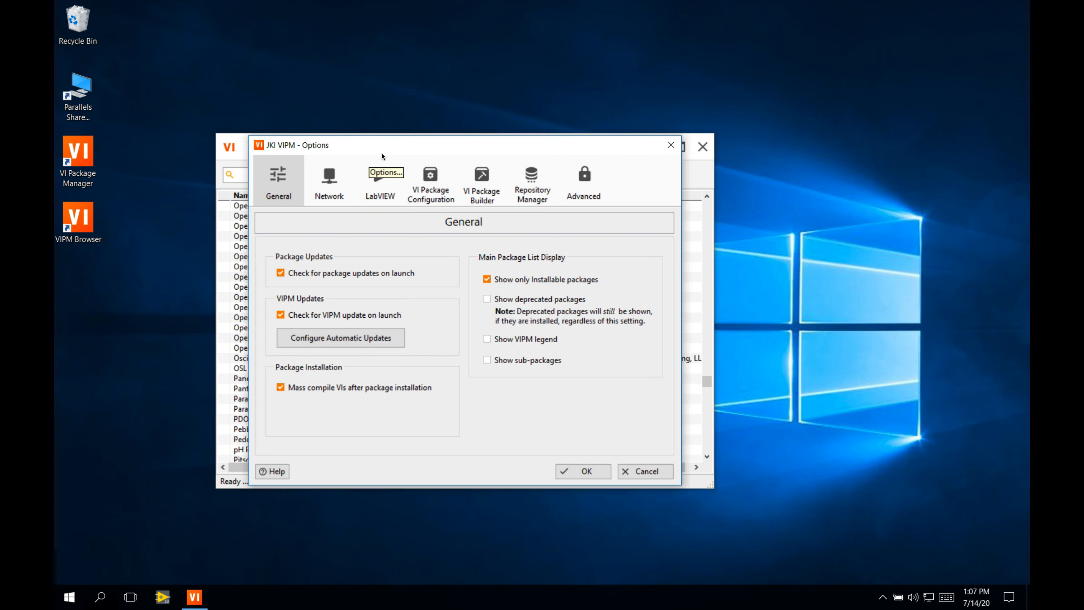
click(331, 194)
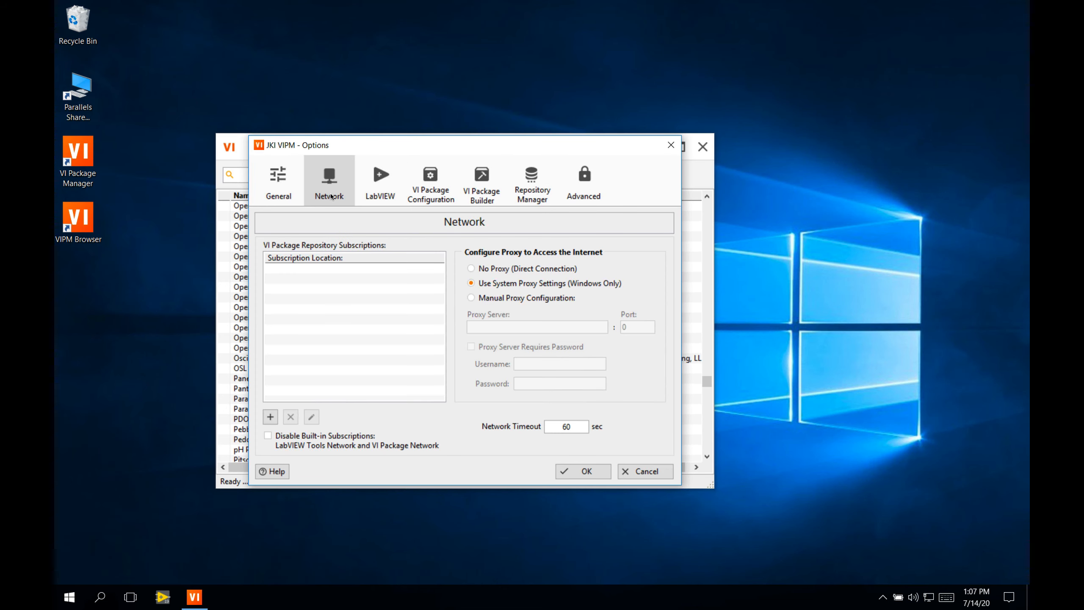
click(270, 417)
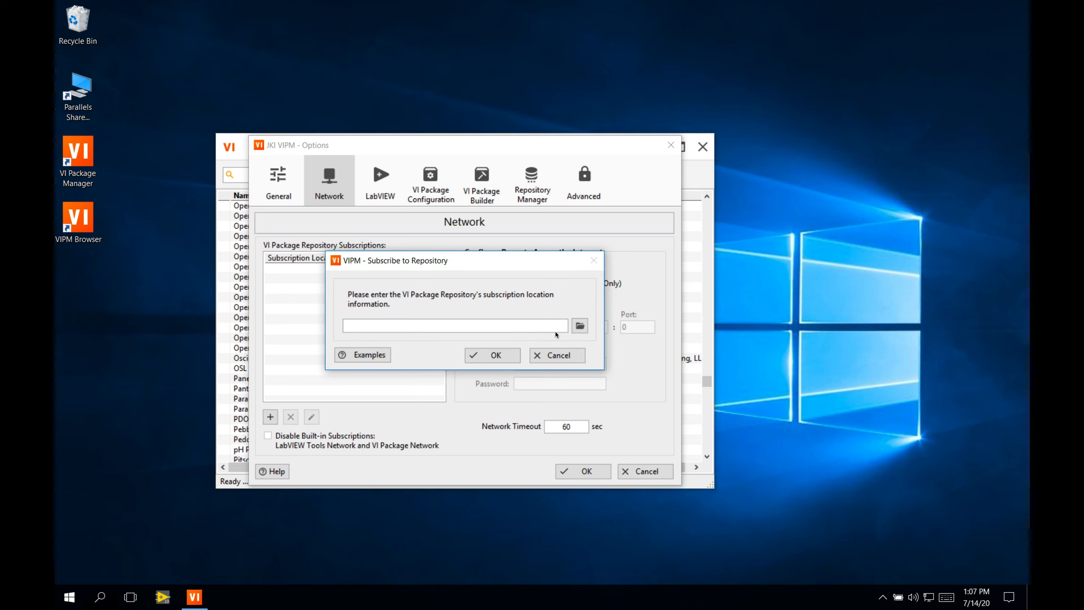
click(579, 325)
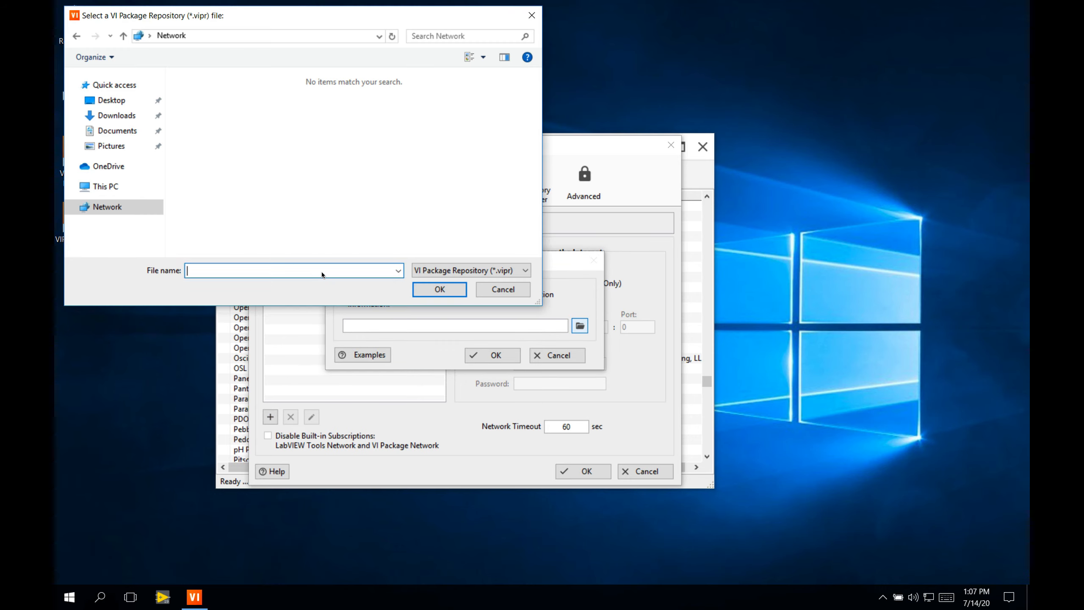
- Navigate the file browser to the \\Mac\Home network folder
text(\\Mac\Home)
key(Return)
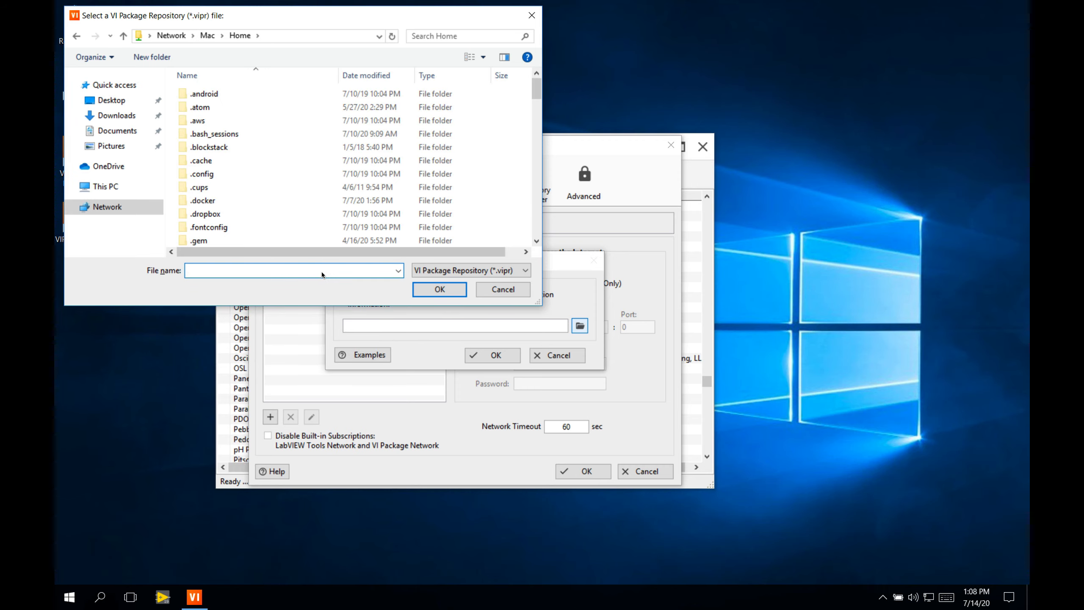
- Open the MyRepository folder and choose its index.vipr file as the repository to subscribe to
text(MyRepository)
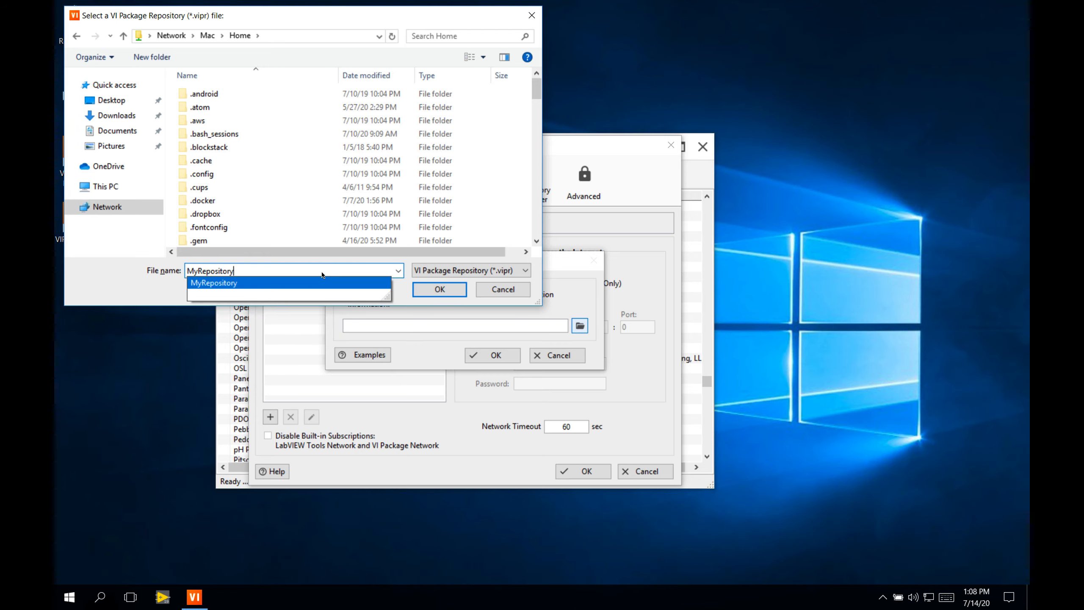
key(Return)
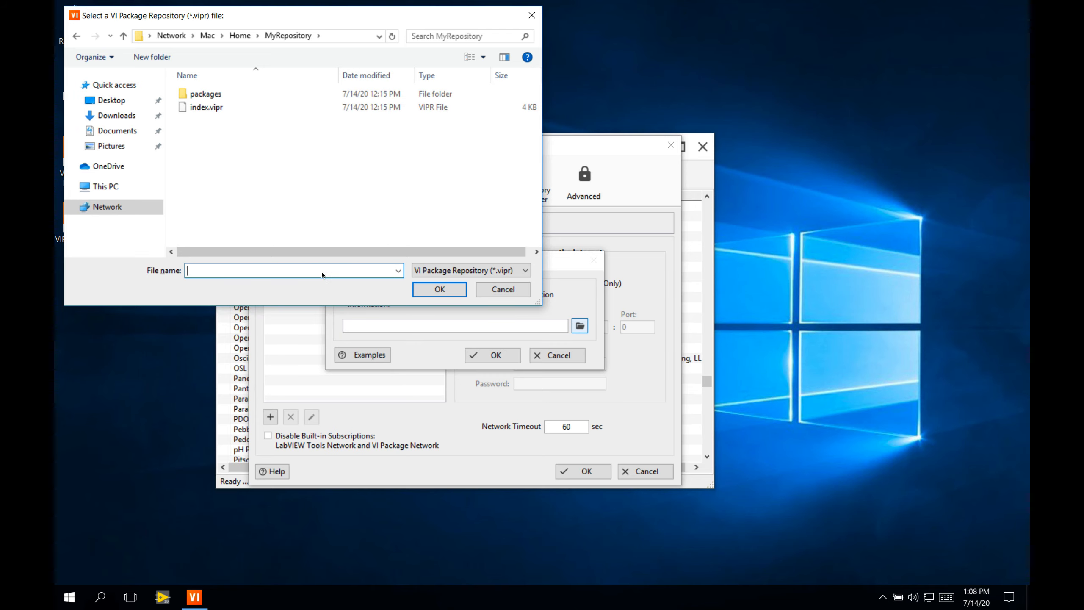
double_click(206, 107)
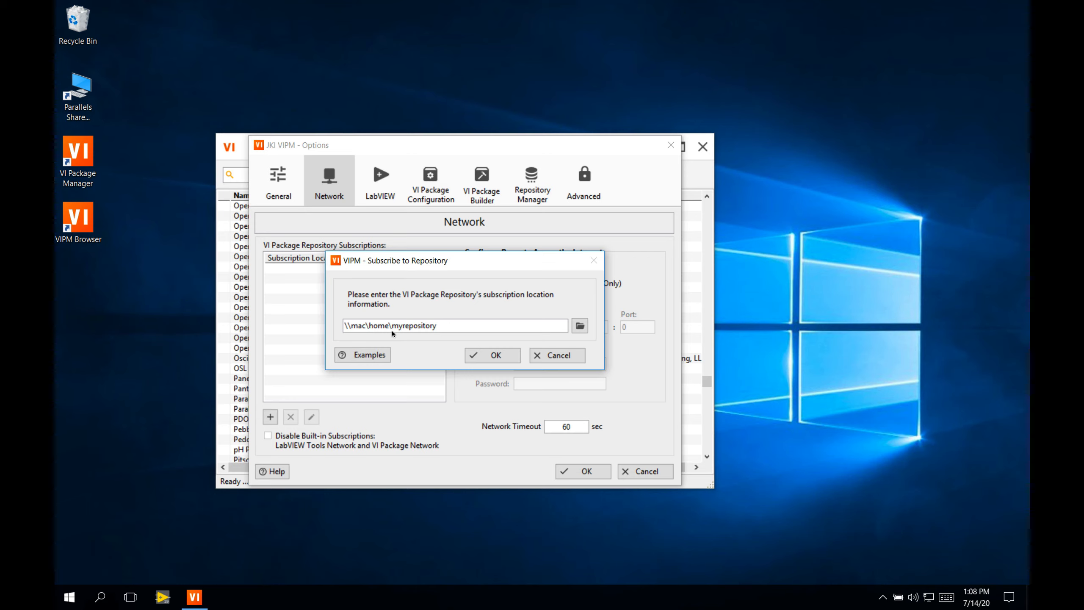
- Confirm the \\mac\home\myrepository subscription, save the network options and dismiss the package update notice
click(505, 360)
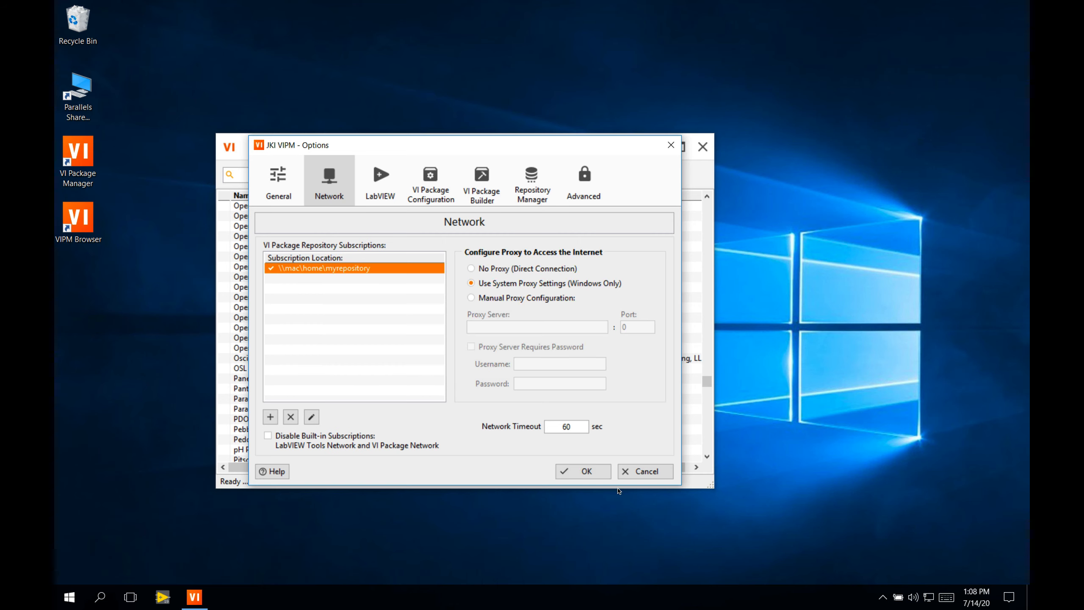
click(589, 475)
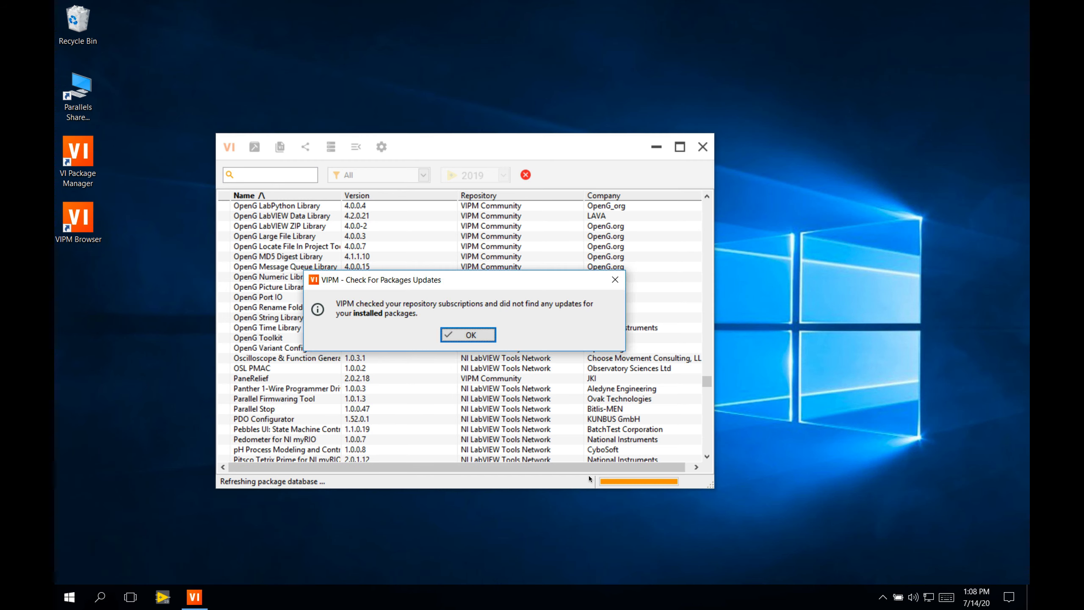
key(Return)
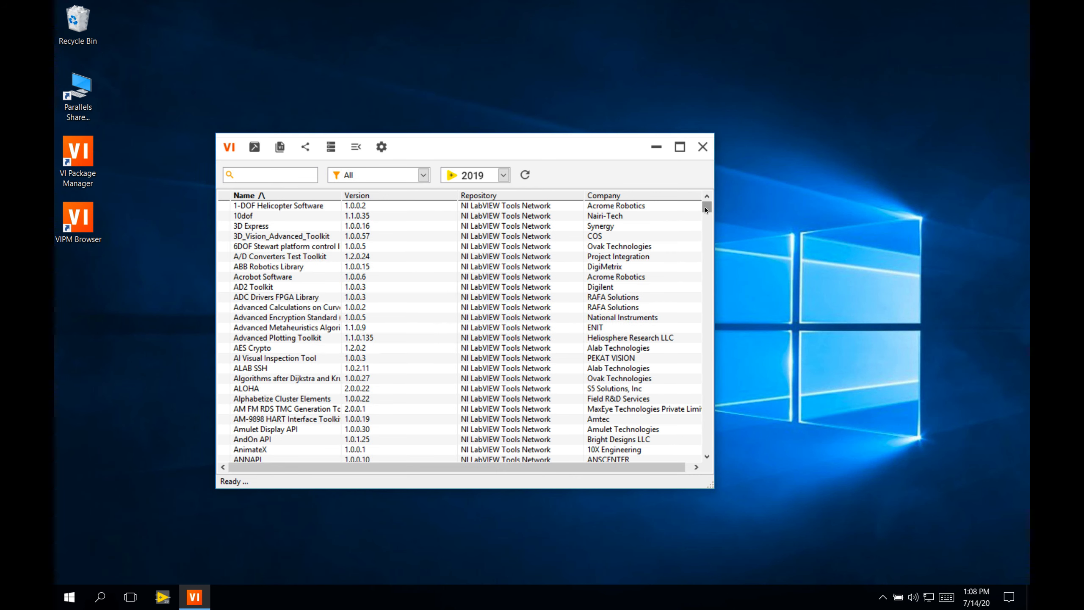
- Sort the package list by repository and select the four packages from My Team Repository
drag(705, 206, 705, 241)
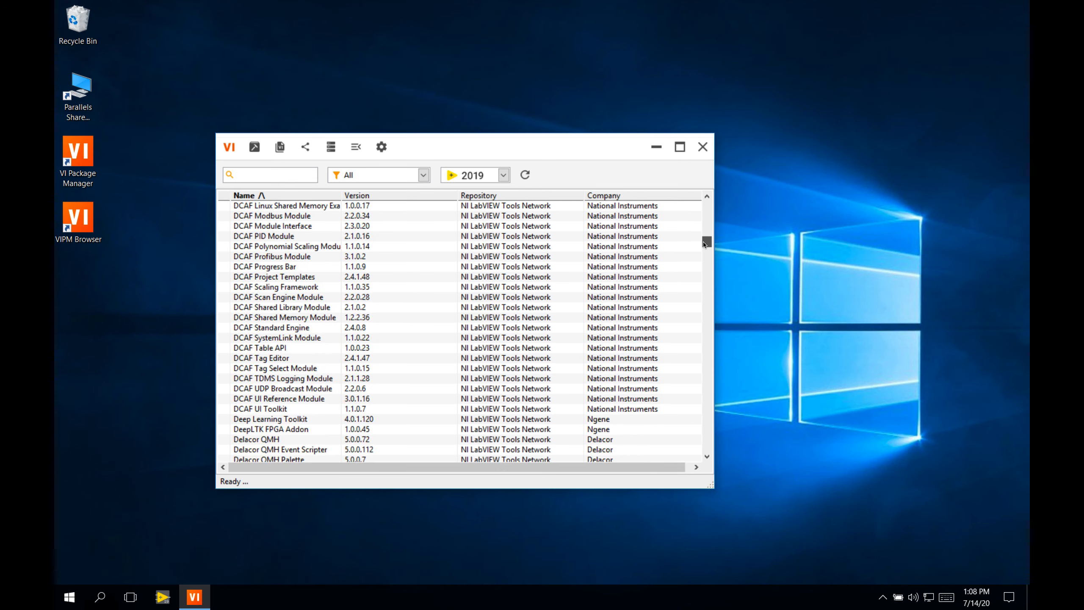
click(479, 198)
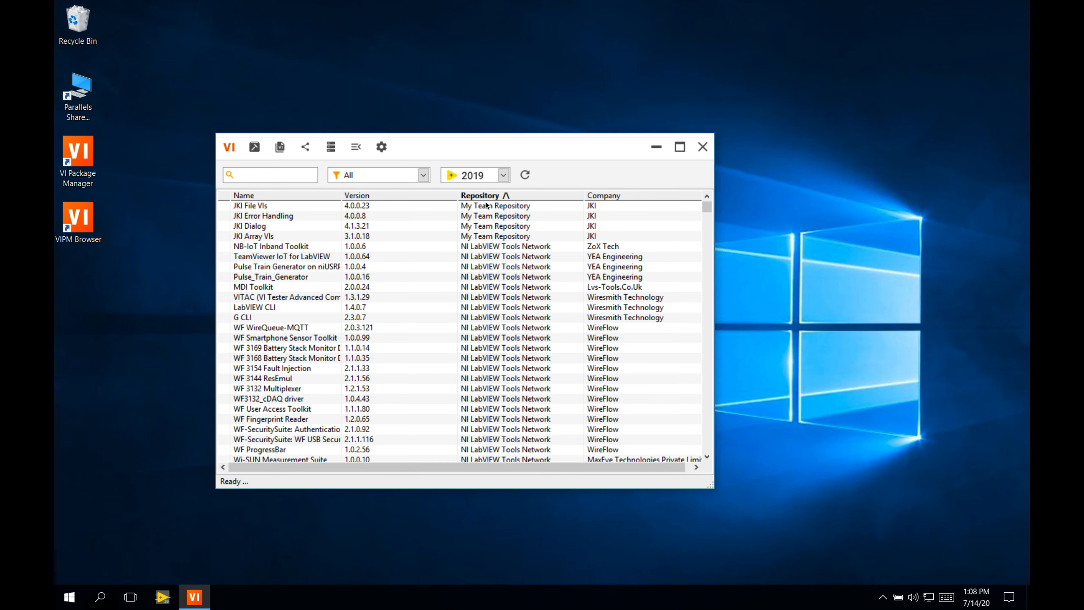
click(490, 209)
shift+click(483, 239)
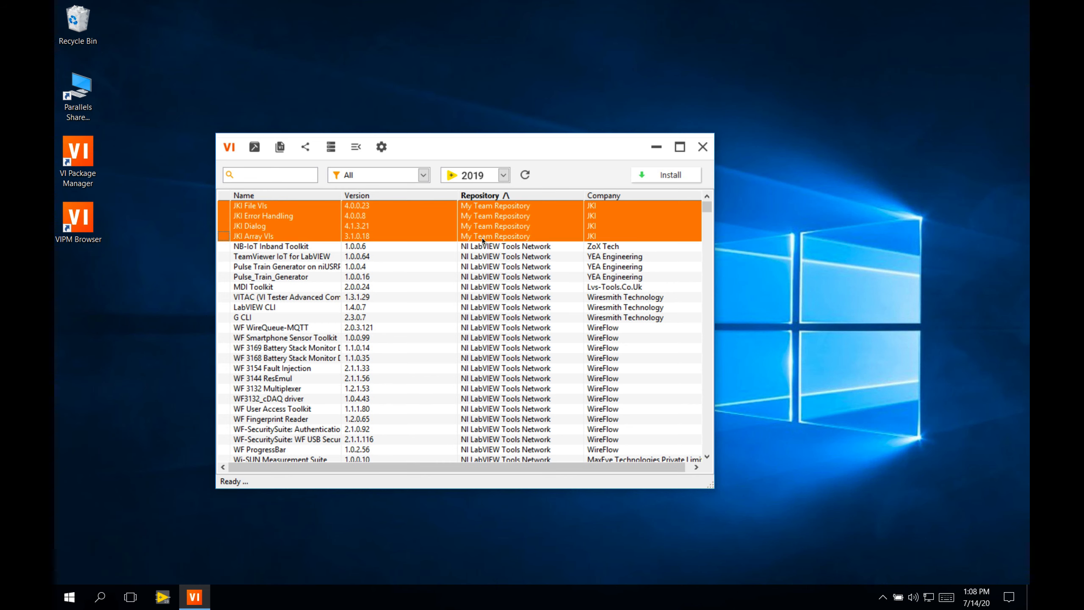